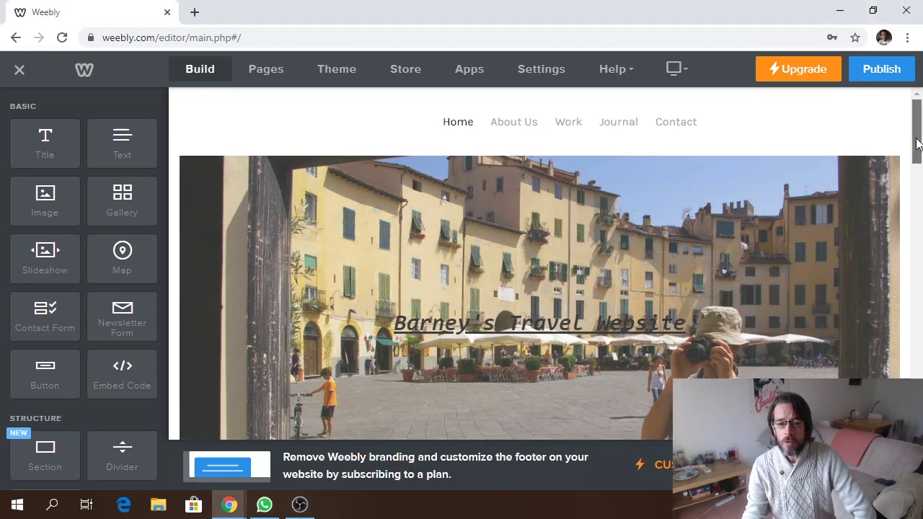
# Select the header title text 'Barney's Travel Website' for formatting.
pyautogui.moveTo(917, 144); pyautogui.dragTo(917, 173)
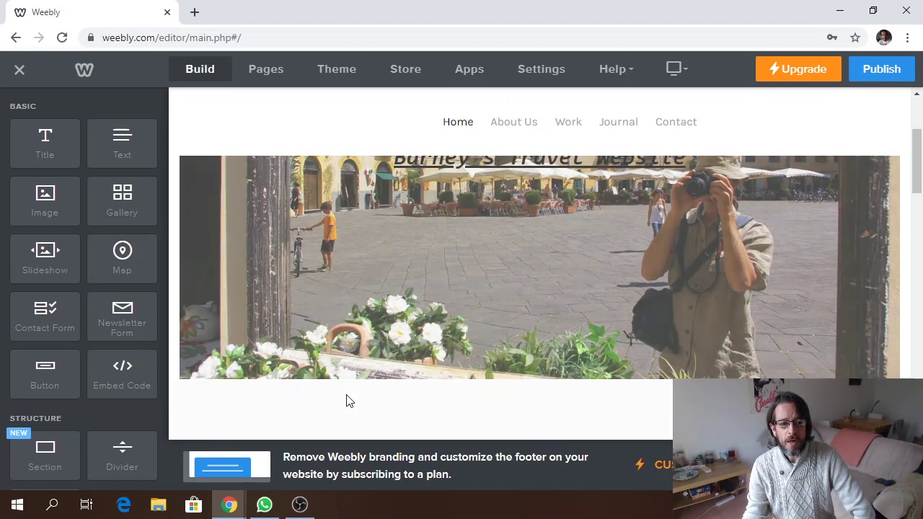
pyautogui.moveTo(916, 161); pyautogui.dragTo(917, 142)
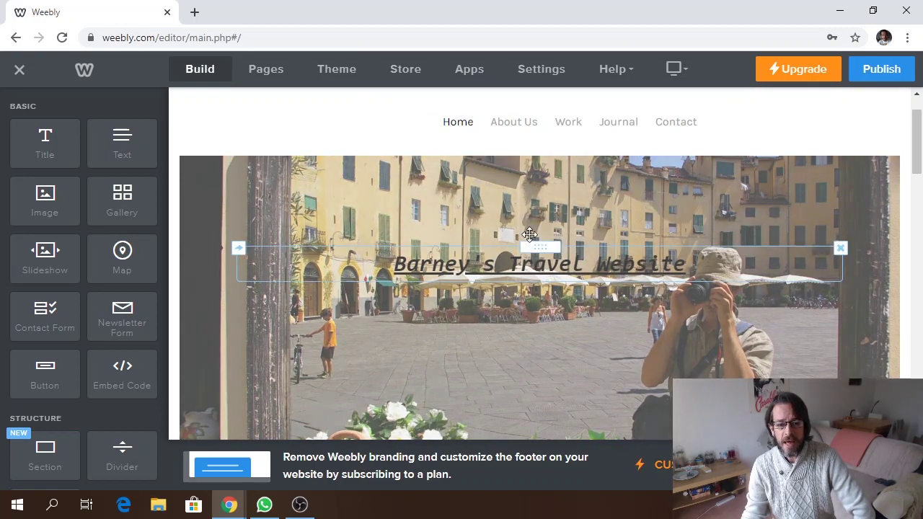
pyautogui.moveTo(686, 264); pyautogui.dragTo(388, 219)
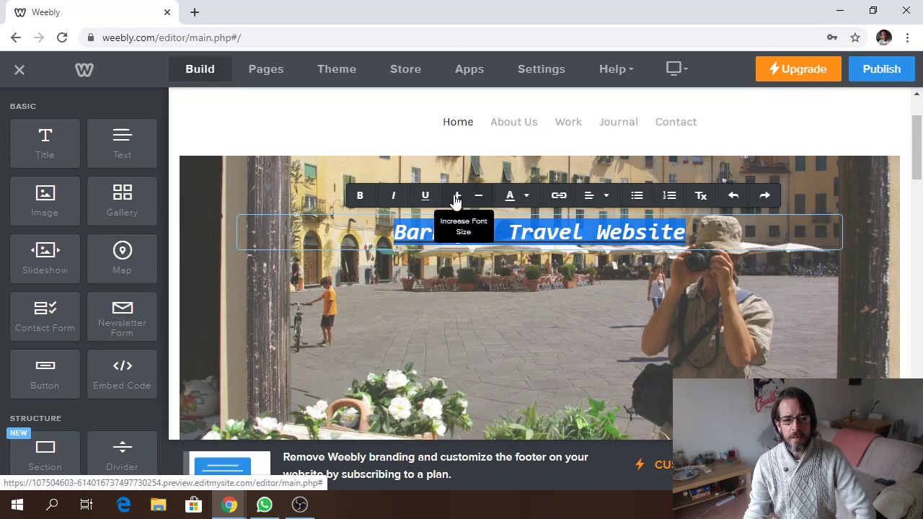
# Increase the title's font size and align it left, then deselect the text.
pyautogui.click(457, 199)
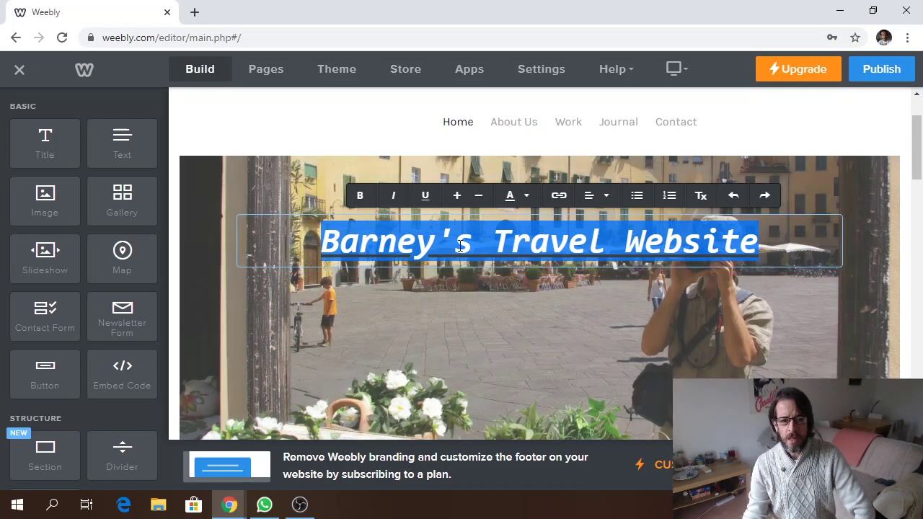
pyautogui.click(591, 205)
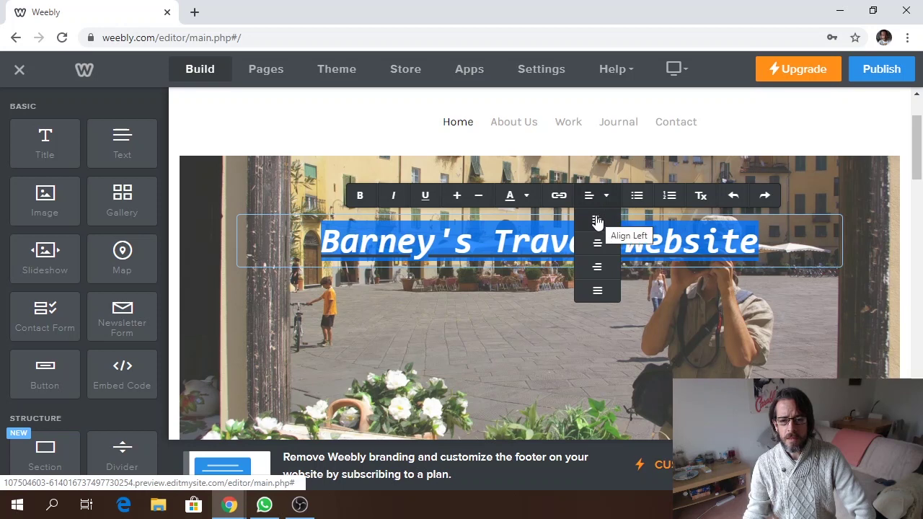
pyautogui.click(596, 220)
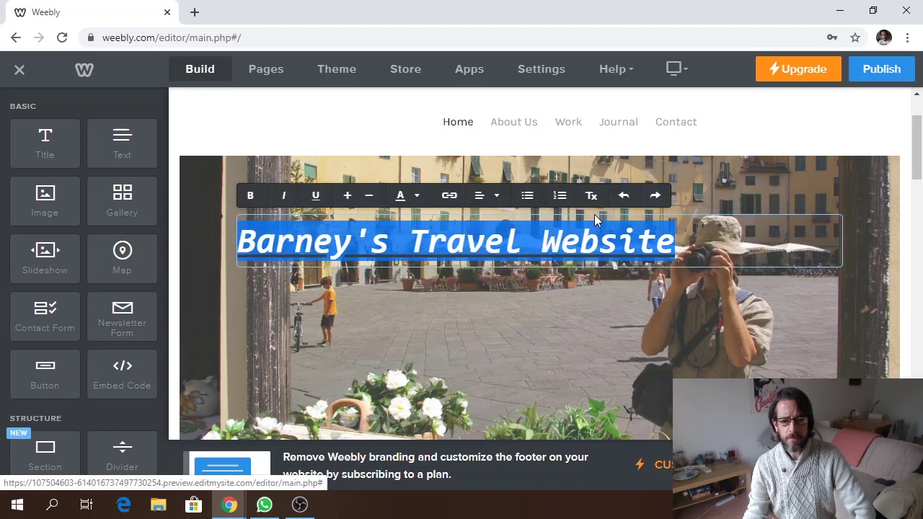
pyautogui.click(525, 326)
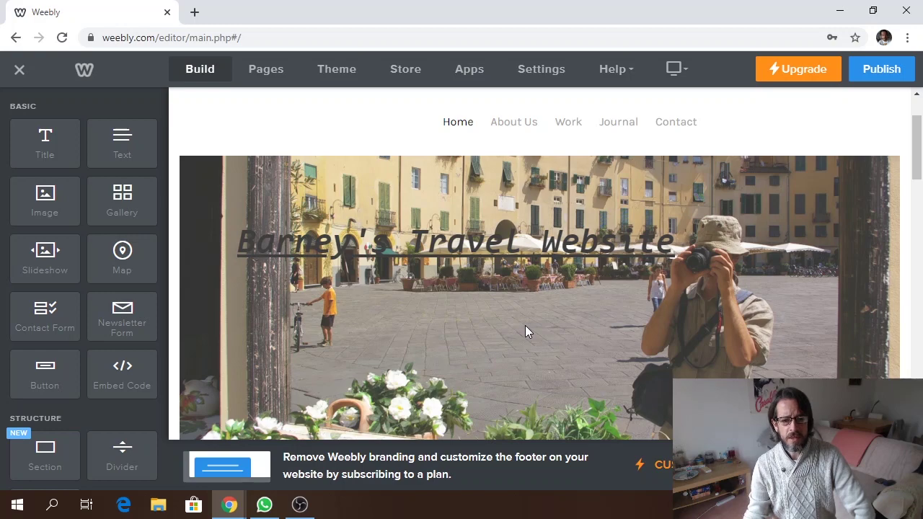
pyautogui.moveTo(919, 171)
pyautogui.mouseDown()
pyautogui.moveTo(920, 155)
pyautogui.moveTo(920, 164)
pyautogui.mouseUp()
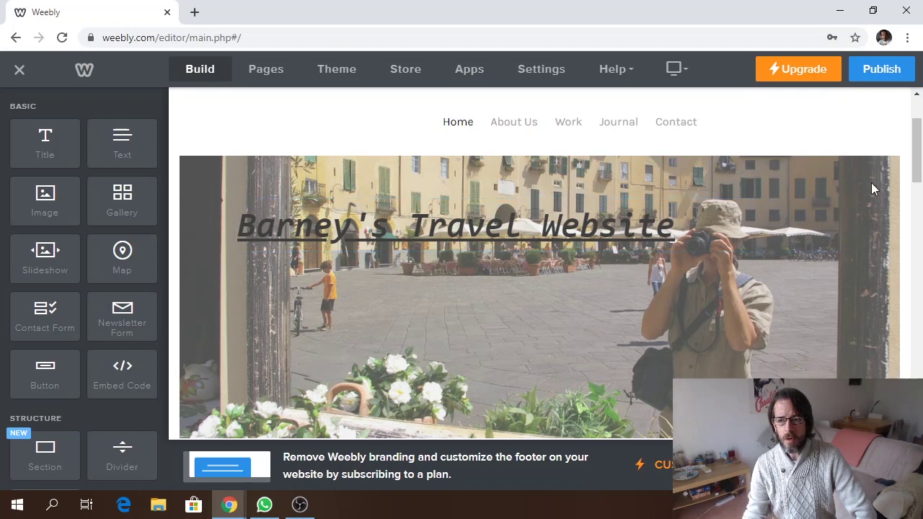
# Make the spacer above the title taller so the title sits lower on the photo.
pyautogui.scroll(1, 921, 133)
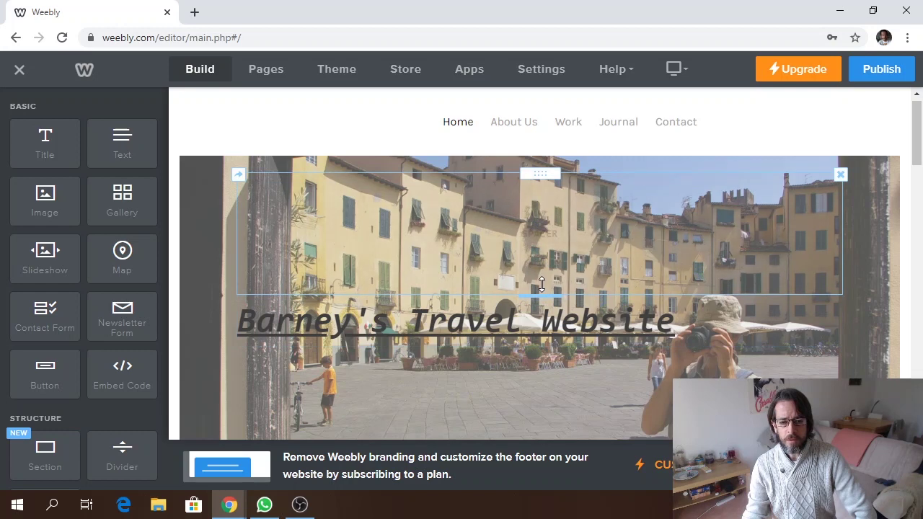
pyautogui.moveTo(541, 283); pyautogui.dragTo(543, 342)
pyautogui.scroll(-2, 581, 308)
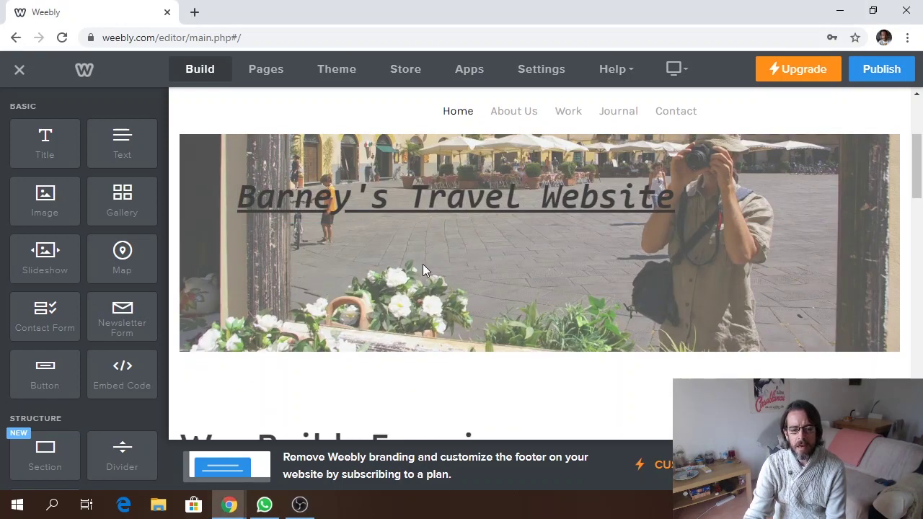
# Apply the Lighten filter to the header background photo and save it.
pyautogui.moveTo(915, 176); pyautogui.dragTo(910, 190)
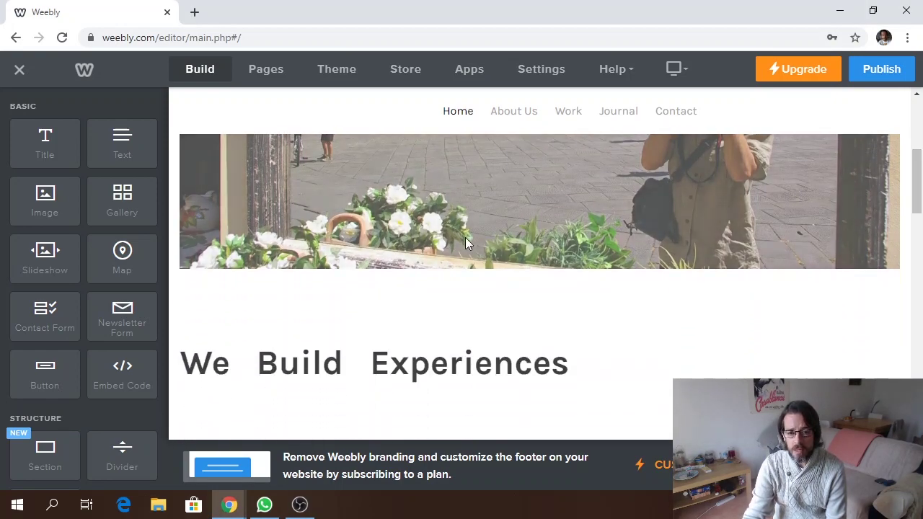
pyautogui.scroll(-1, 574, 238)
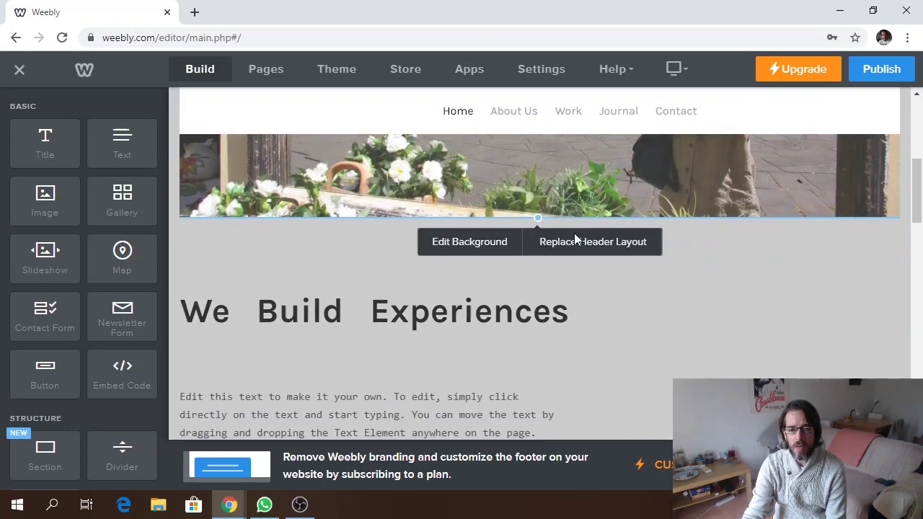
pyautogui.click(464, 247)
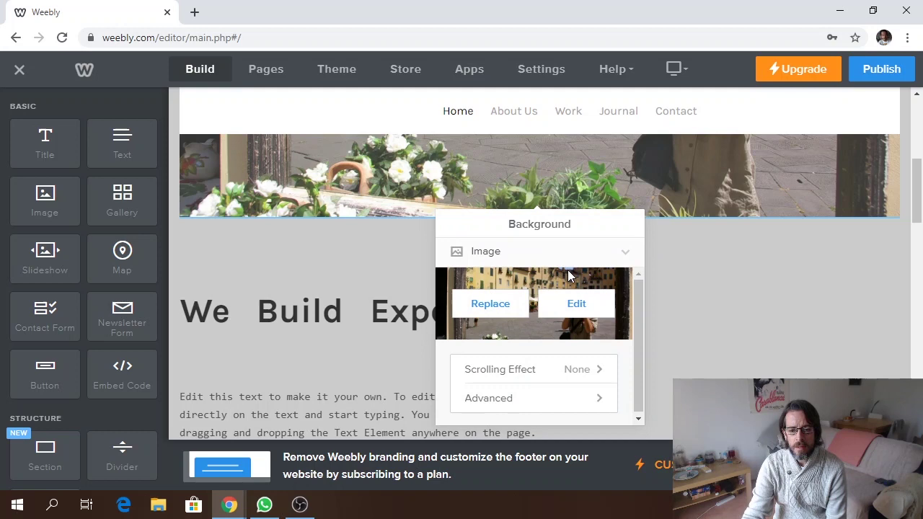
pyautogui.click(575, 306)
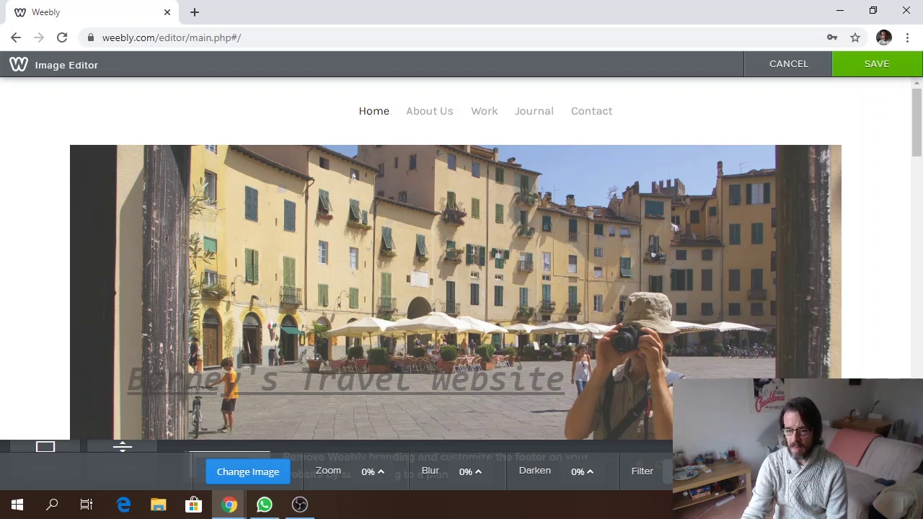
pyautogui.click(660, 471)
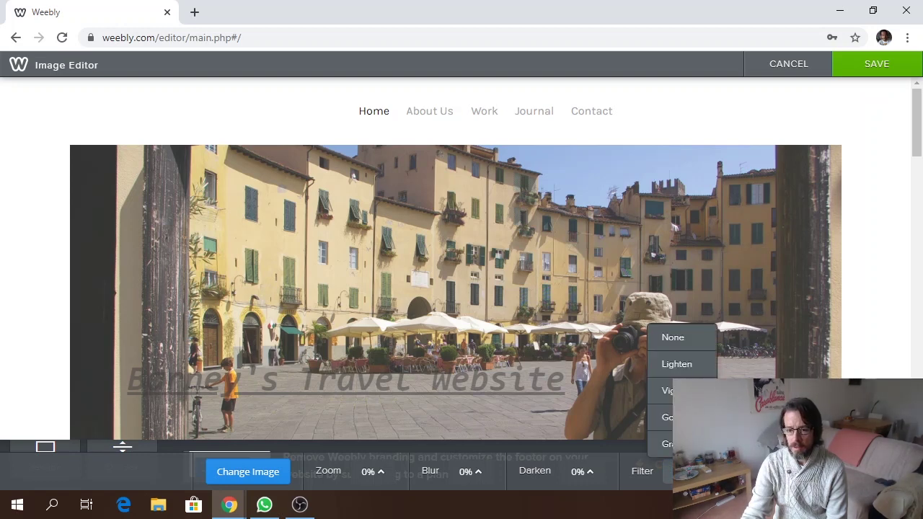
pyautogui.click(674, 364)
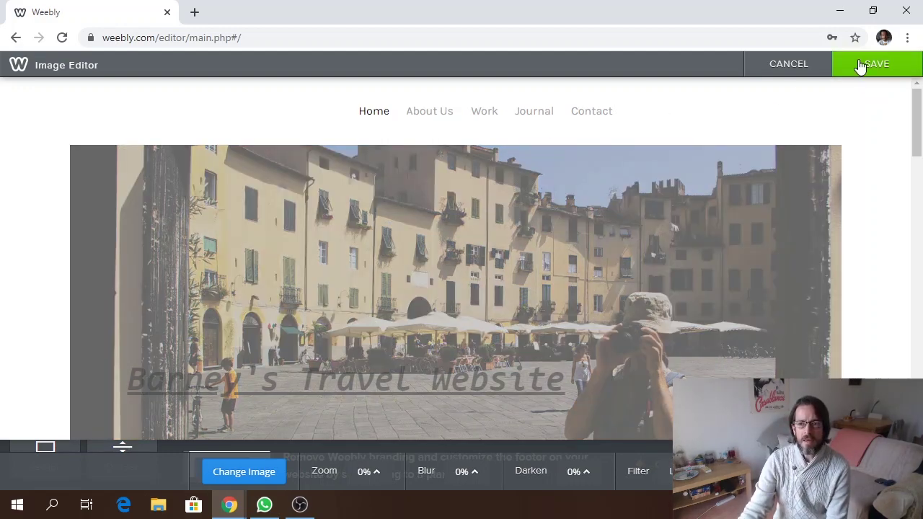
pyautogui.click(860, 66)
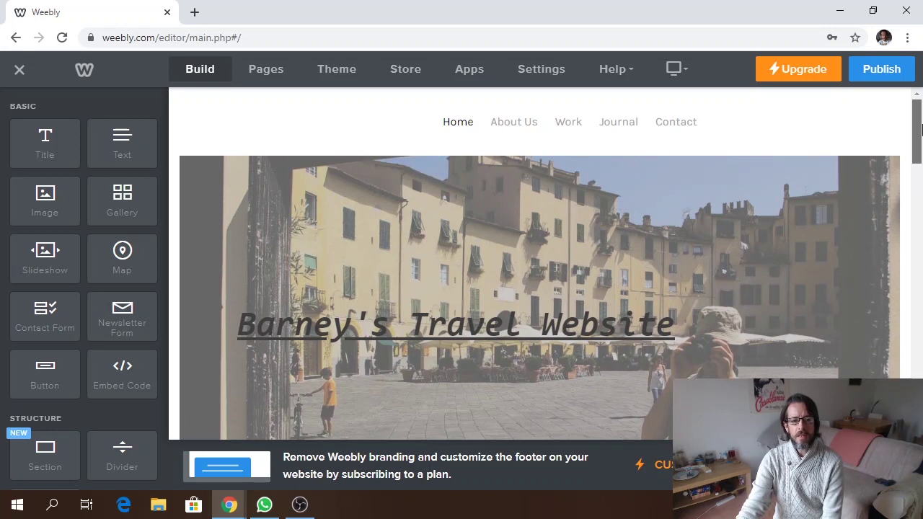
pyautogui.moveTo(921, 129); pyautogui.dragTo(921, 170)
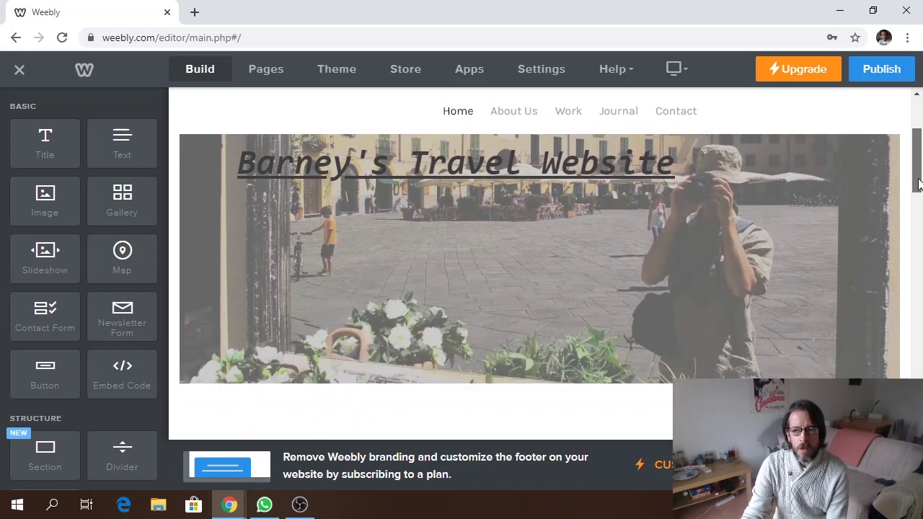
pyautogui.scroll(2, 920, 163)
pyautogui.moveTo(920, 159)
pyautogui.mouseDown()
pyautogui.moveTo(920, 220)
pyautogui.moveTo(919, 155)
pyautogui.mouseUp()
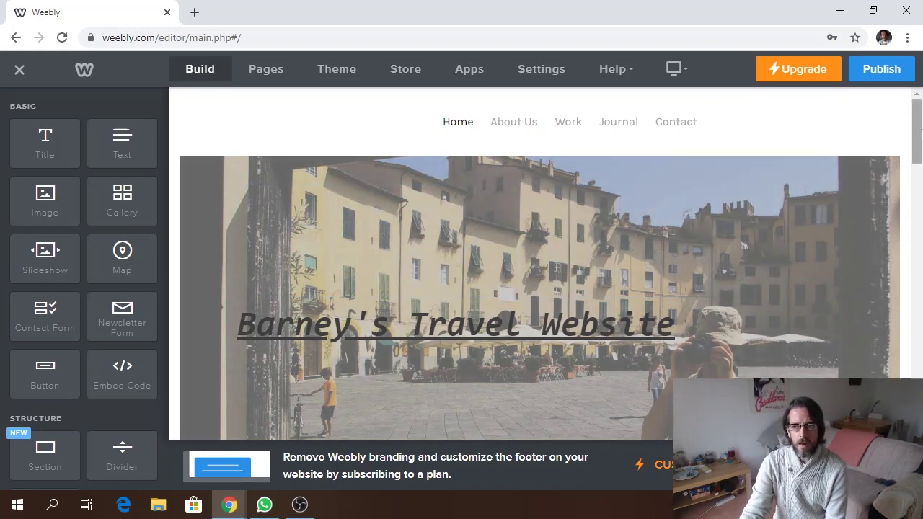
pyautogui.moveTo(917, 137); pyautogui.dragTo(918, 160)
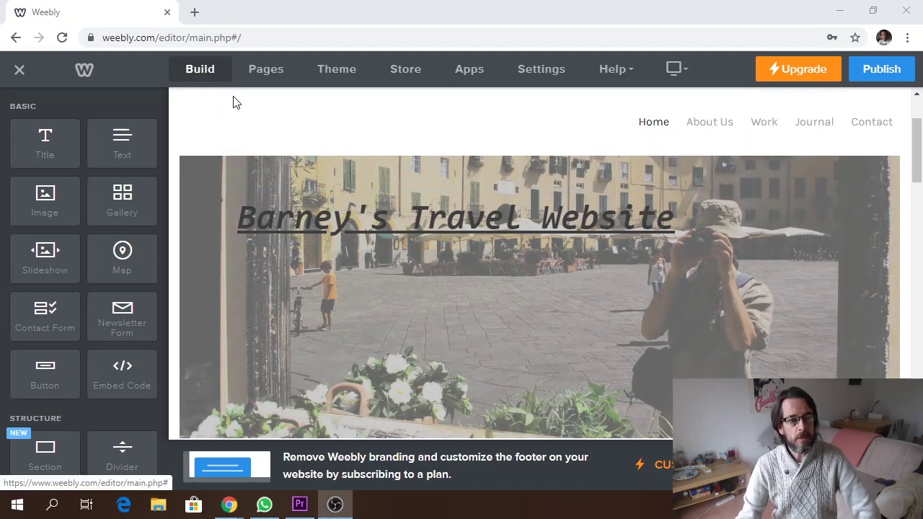
# In the Pages list, drag Home down and back to the top, then open About Us.
pyautogui.click(274, 72)
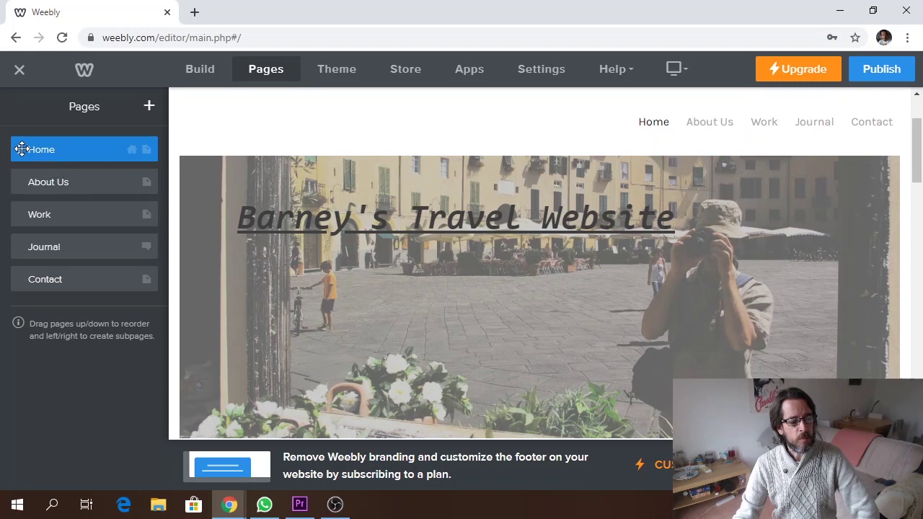
pyautogui.moveTo(25, 147); pyautogui.dragTo(27, 261)
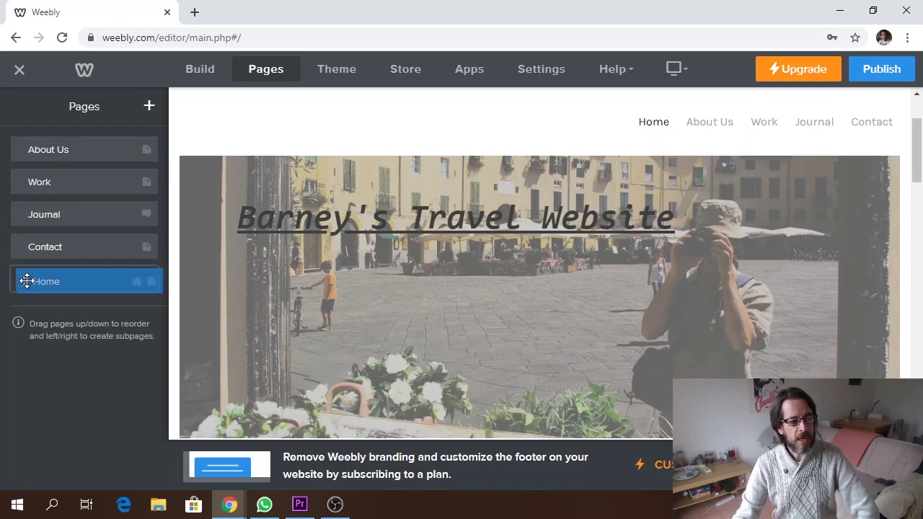
pyautogui.moveTo(27, 280); pyautogui.dragTo(22, 150)
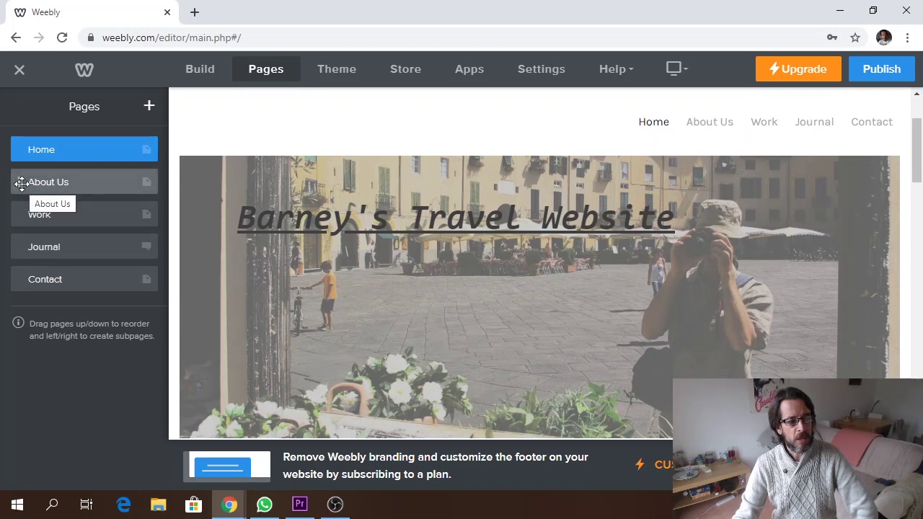
pyautogui.moveTo(22, 184); pyautogui.dragTo(22, 184)
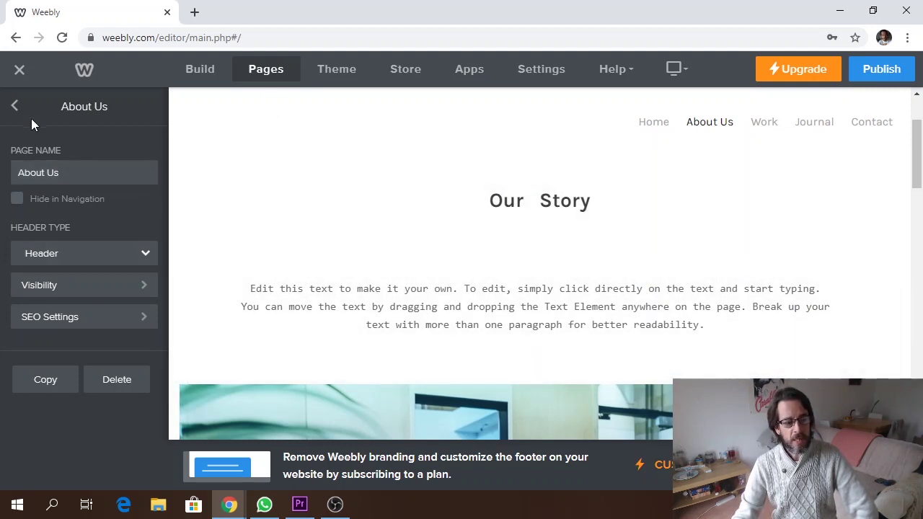
# Delete the About Us and Work pages and move Contact above Journal.
pyautogui.click(116, 383)
pyautogui.click(516, 296)
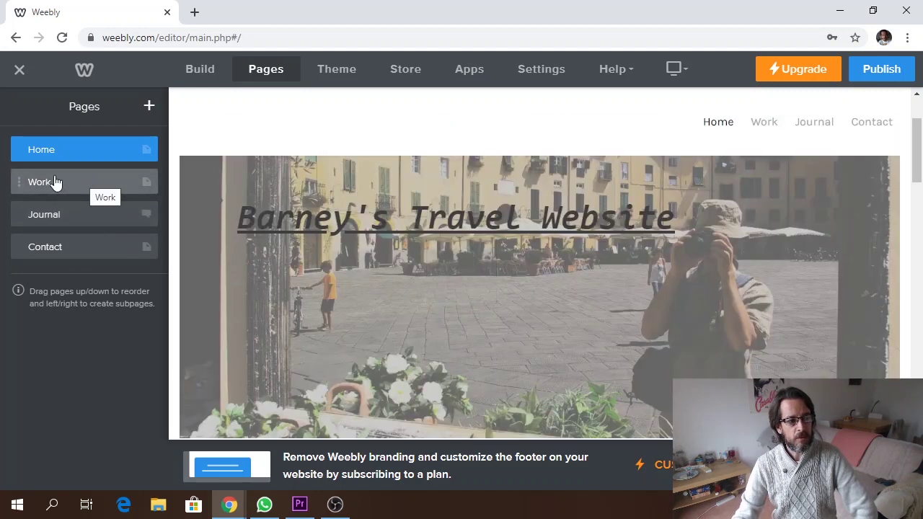
pyautogui.click(56, 182)
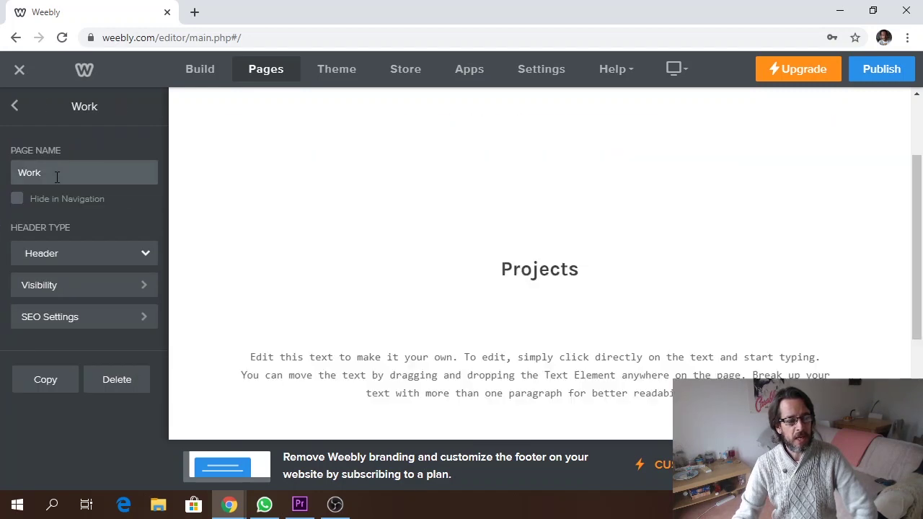
pyautogui.click(114, 378)
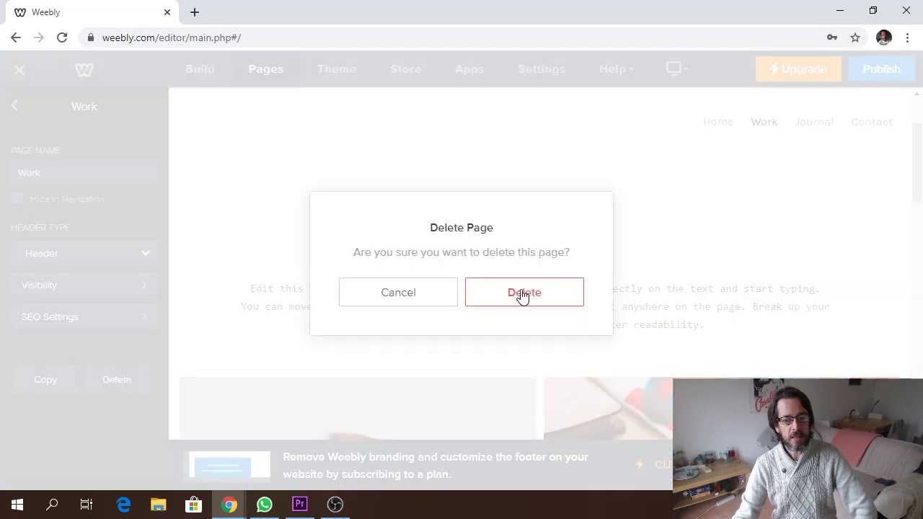
pyautogui.click(523, 294)
pyautogui.moveTo(73, 214); pyautogui.dragTo(88, 200)
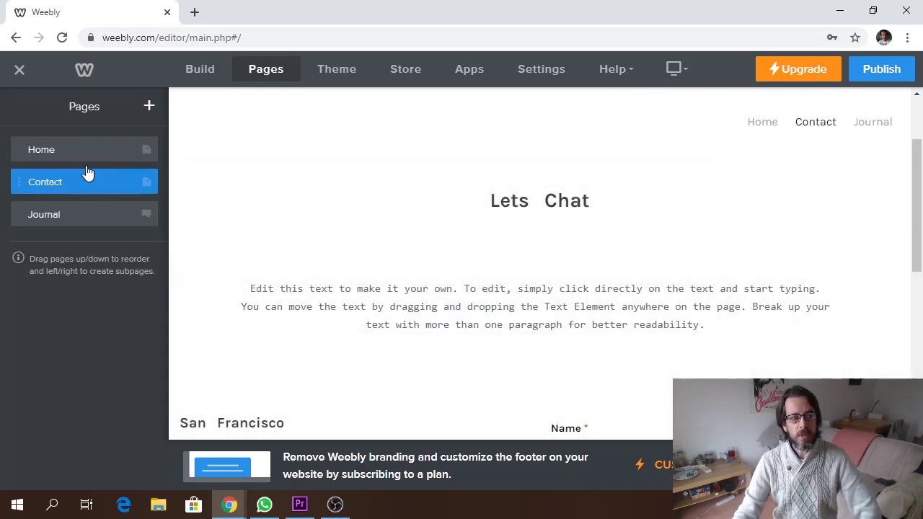
# Move Contact below Journal so pages run Home, Journal, Contact, reviewing Home and Journal settings.
pyautogui.click(67, 151)
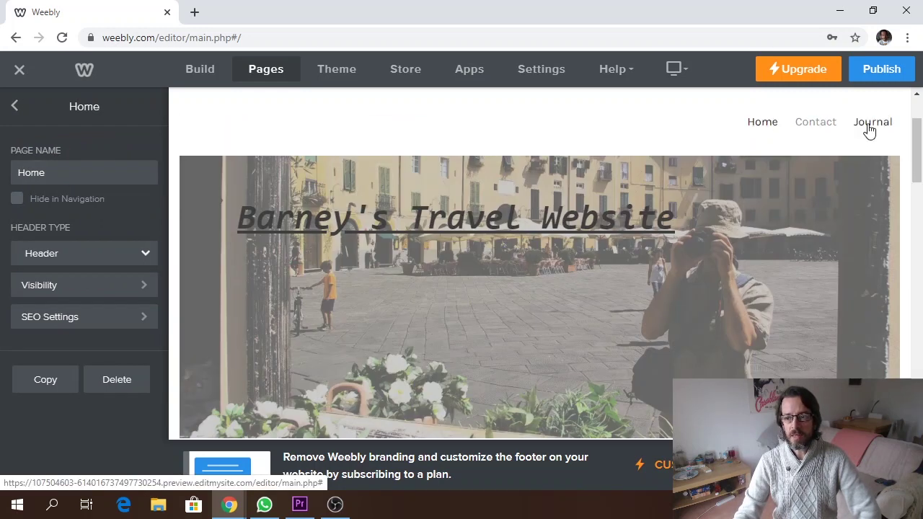
pyautogui.click(15, 105)
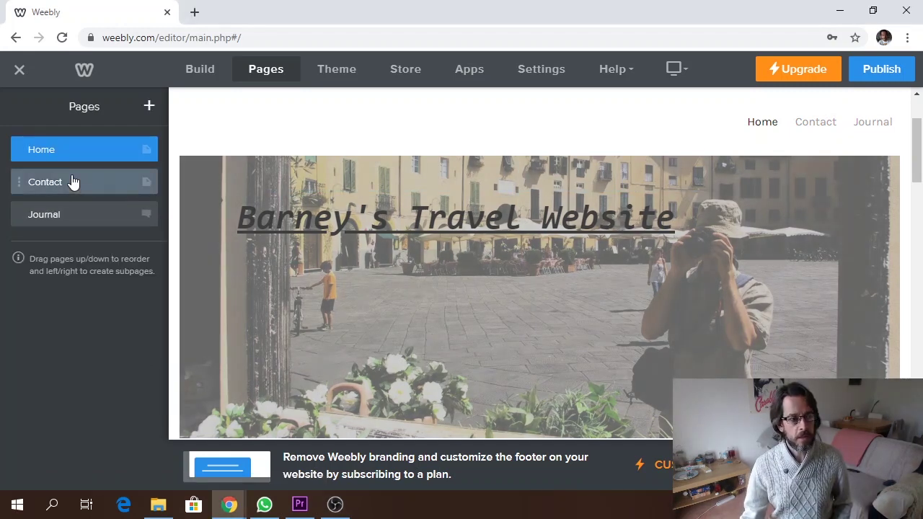
pyautogui.moveTo(74, 181); pyautogui.dragTo(70, 212)
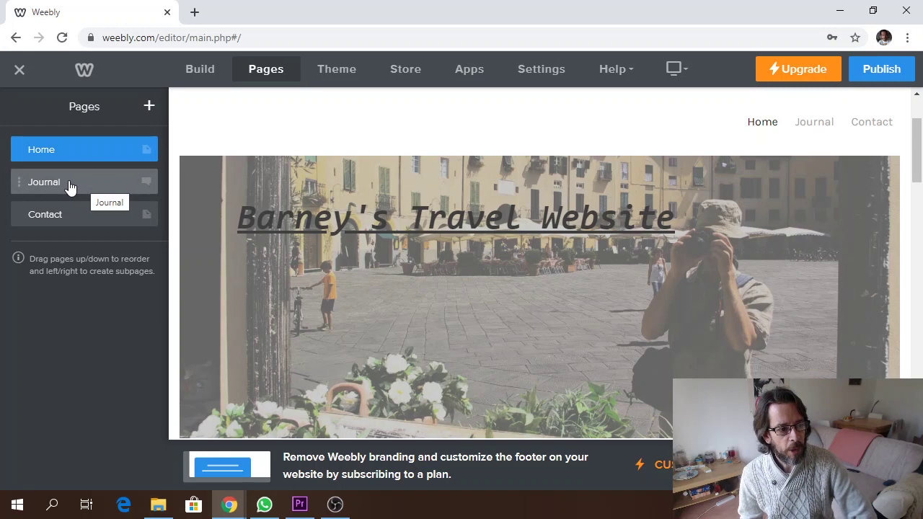
pyautogui.click(86, 184)
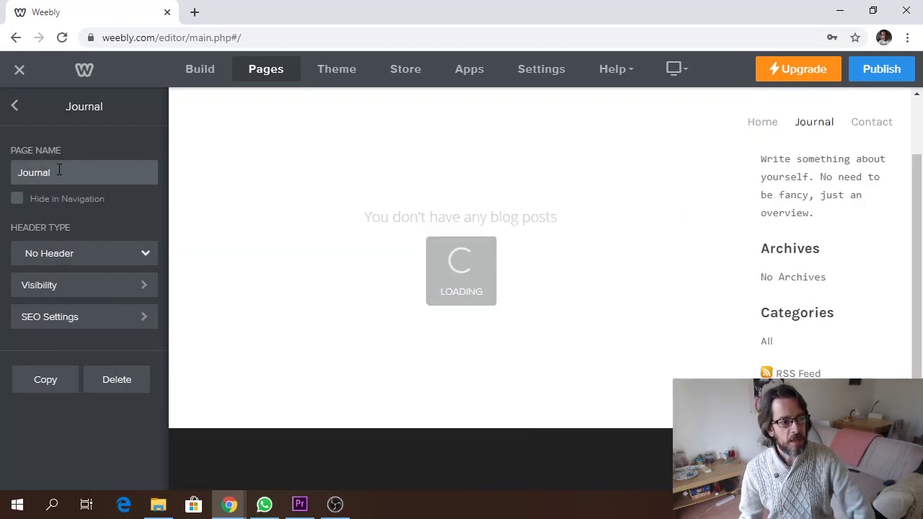
pyautogui.moveTo(51, 176); pyautogui.dragTo(26, 176)
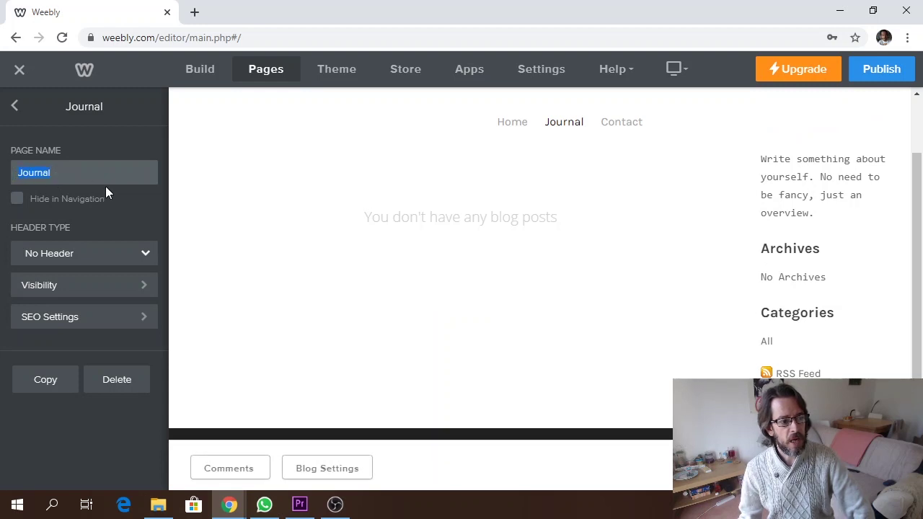
pyautogui.click(15, 106)
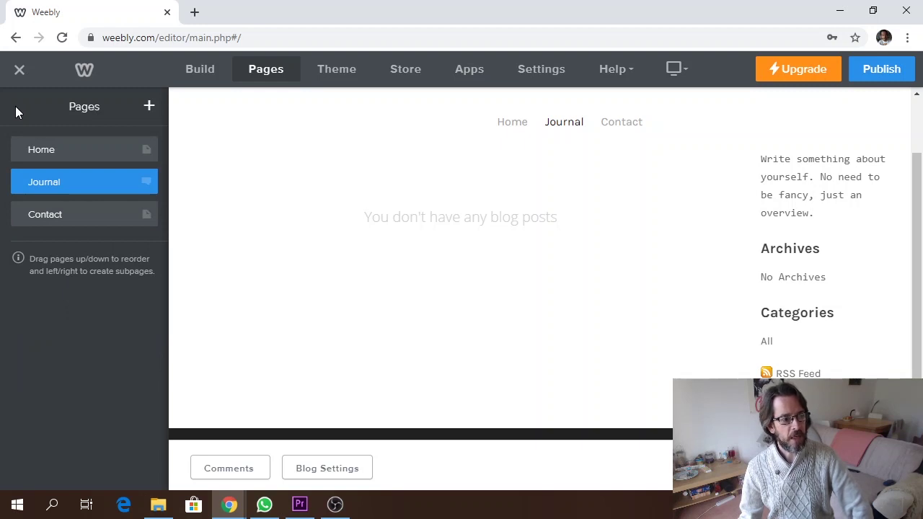
# Add a standard page named 'New Page' after Contact.
pyautogui.click(150, 108)
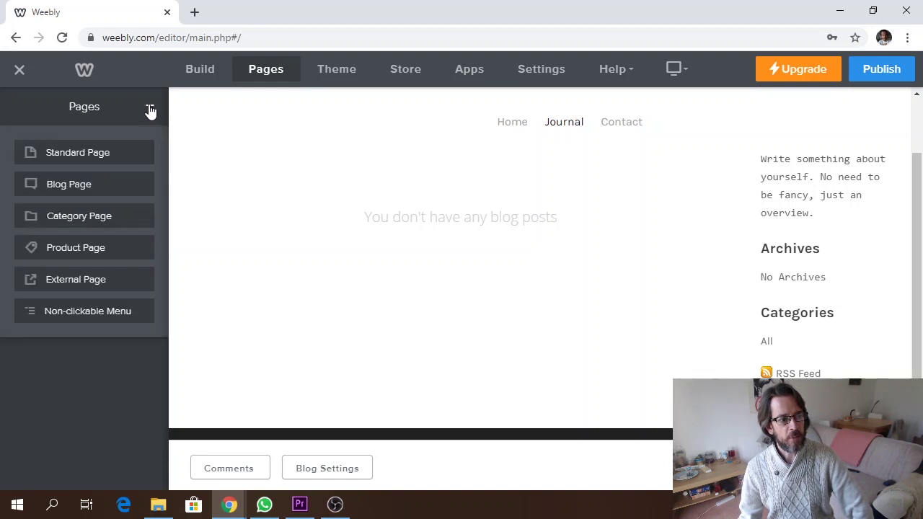
pyautogui.click(85, 154)
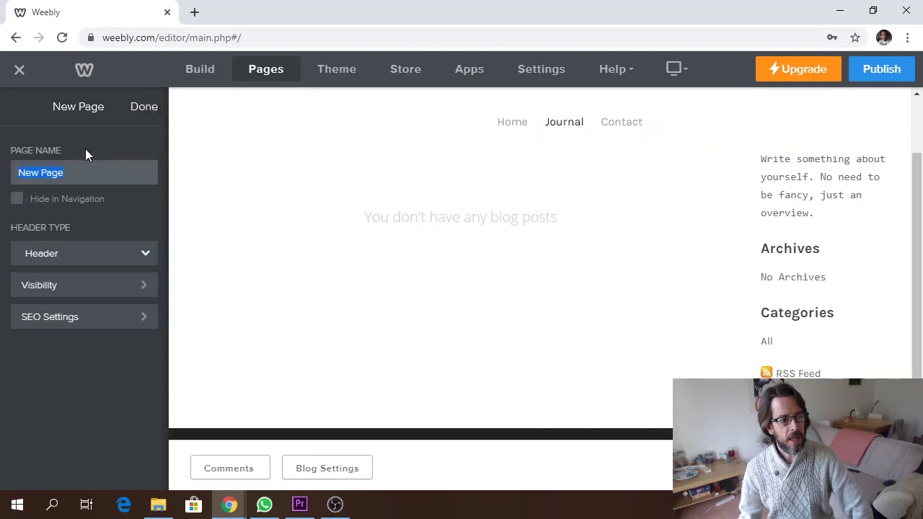
pyautogui.click(144, 107)
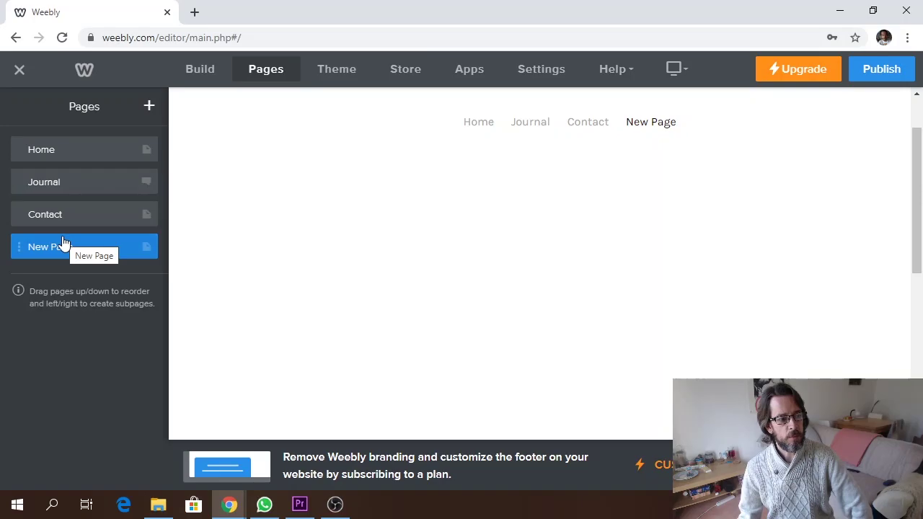